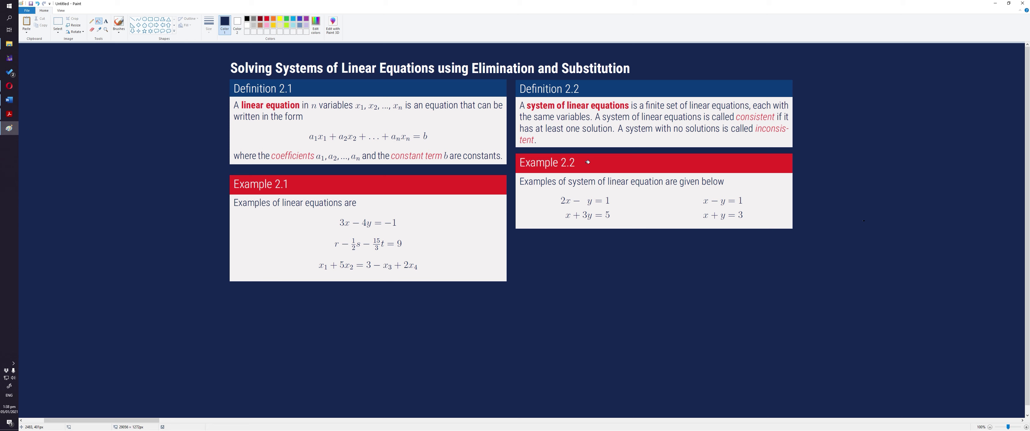
With an orange brush, label the Example 2.1 equations (1), (2) and (3), starting beside 3x − 4y = −1.
left_click(119, 23)
left_click(273, 18)
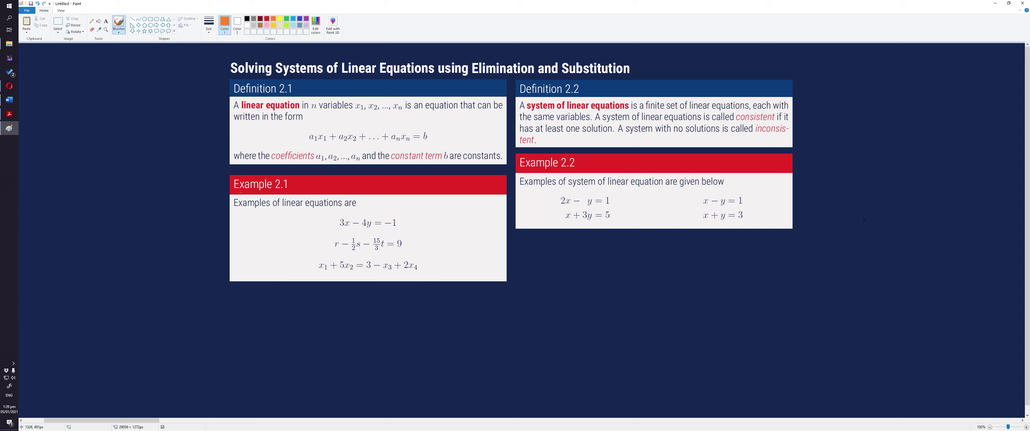
left_click_drag(315, 219, 320, 225)
left_click_drag(325, 218, 325, 229)
left_click_drag(321, 241, 321, 250)
left_click_drag(302, 264, 303, 276)
left_click_drag(309, 262, 311, 276)
Brush the labels (1) and (2) beside the two Example 2.2 equation pairs.
left_click_drag(542, 205, 543, 214)
left_click_drag(683, 204, 682, 213)
left_click_drag(686, 206, 695, 214)
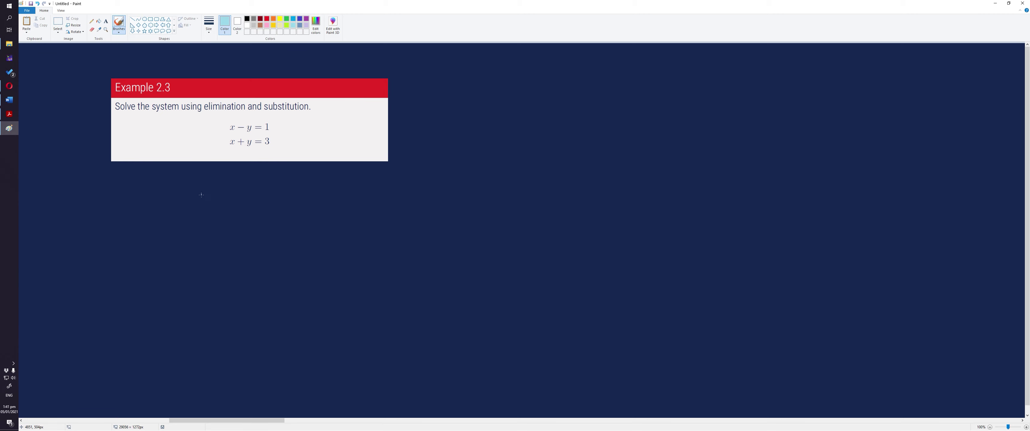
Stack x − y = 1 over x + y = 3, with a plus sign and a sum line.
left_click_drag(199, 197, 223, 199)
left_click_drag(225, 192, 220, 206)
mouse_move(207, 215)
left_mouse_down()
mouse_move(201, 224)
mouse_move(222, 223)
left_mouse_up()
mouse_move(226, 216)
left_mouse_down()
mouse_move(221, 229)
mouse_move(251, 221)
left_mouse_up()
left_click_drag(173, 231, 272, 231)
mouse_move(177, 217)
left_mouse_down()
mouse_move(196, 252)
mouse_move(263, 247)
left_mouse_up()
Write the sum 2x = 4, divide both sides by 2, and conclude x = 2.
left_click_drag(260, 238, 260, 249)
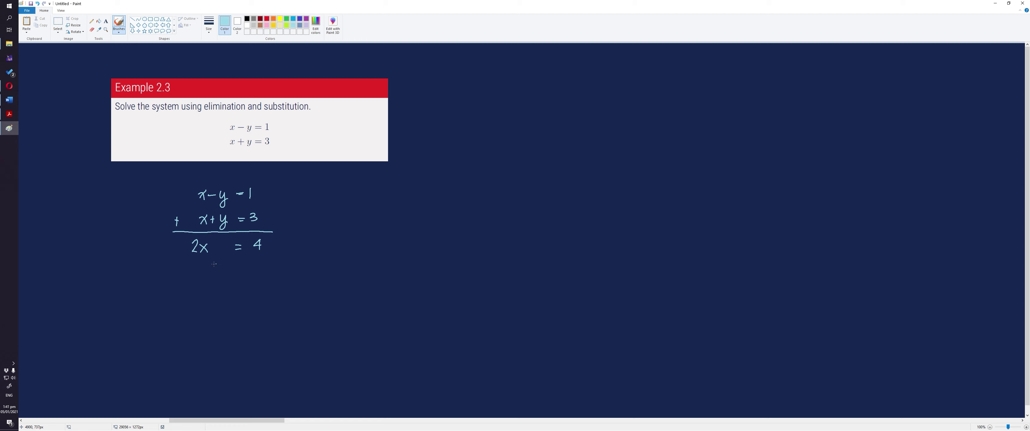
mouse_move(189, 258)
left_mouse_down()
mouse_move(213, 257)
mouse_move(200, 271)
mouse_move(265, 255)
mouse_move(262, 267)
left_mouse_up()
mouse_move(202, 297)
left_mouse_down()
mouse_move(206, 308)
mouse_move(246, 304)
left_mouse_up()
Write x + y = 3, substitute to get 2 + y = 3, and solve y = 1.
mouse_move(330, 193)
left_mouse_down()
mouse_move(340, 202)
mouse_move(332, 201)
mouse_move(349, 197)
left_mouse_up()
left_click_drag(347, 194, 347, 202)
mouse_move(353, 194)
left_mouse_down()
mouse_move(359, 211)
mouse_move(378, 196)
left_mouse_up()
left_click_drag(373, 200, 388, 202)
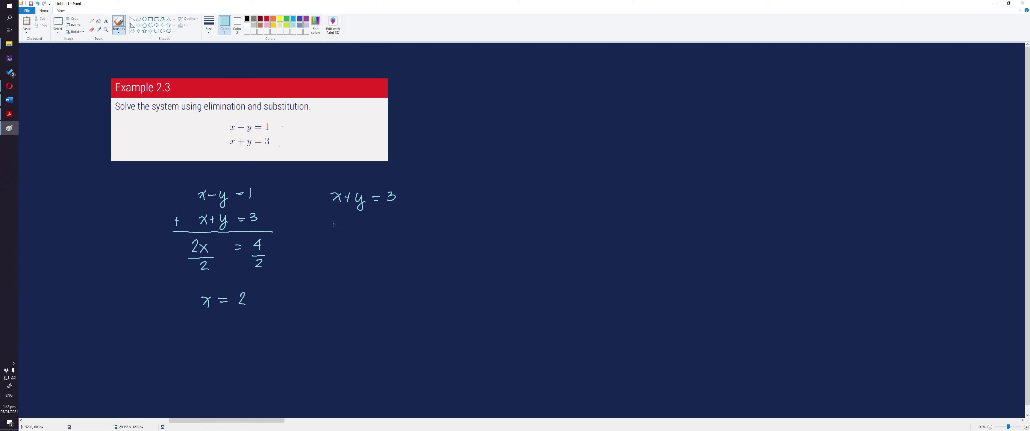
left_click_drag(333, 224, 350, 228)
mouse_move(347, 224)
left_mouse_down()
mouse_move(346, 235)
mouse_move(363, 227)
mouse_move(359, 239)
mouse_move(384, 230)
mouse_move(358, 261)
left_mouse_up()
mouse_move(363, 252)
left_mouse_down()
mouse_move(359, 267)
mouse_move(387, 261)
left_mouse_up()
Write the solution pair (2, 1) and scroll right to Example 2.4.
mouse_move(233, 339)
left_mouse_down()
mouse_move(228, 355)
mouse_move(245, 351)
left_mouse_up()
left_click_drag(248, 349, 265, 350)
left_click_drag(226, 421, 352, 420)
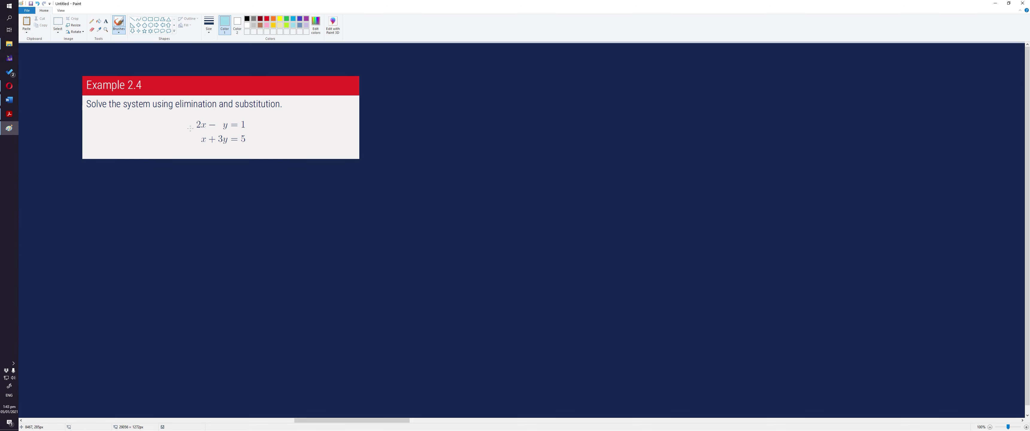
Bracket 2x − y = 1 in Example 2.4, copy it below the box, and undo a stray 3.
left_click_drag(251, 117, 253, 135)
left_click_drag(178, 186, 216, 190)
mouse_move(219, 186)
left_mouse_down()
mouse_move(223, 203)
mouse_move(261, 194)
left_mouse_up()
key("ctrl+z")
Rewrite the first equation as 3(2x − y) = (1)3.
left_click_drag(180, 178, 178, 200)
mouse_move(229, 179)
left_mouse_down()
mouse_move(229, 199)
mouse_move(281, 192)
left_mouse_up()
left_click_drag(165, 185, 165, 196)
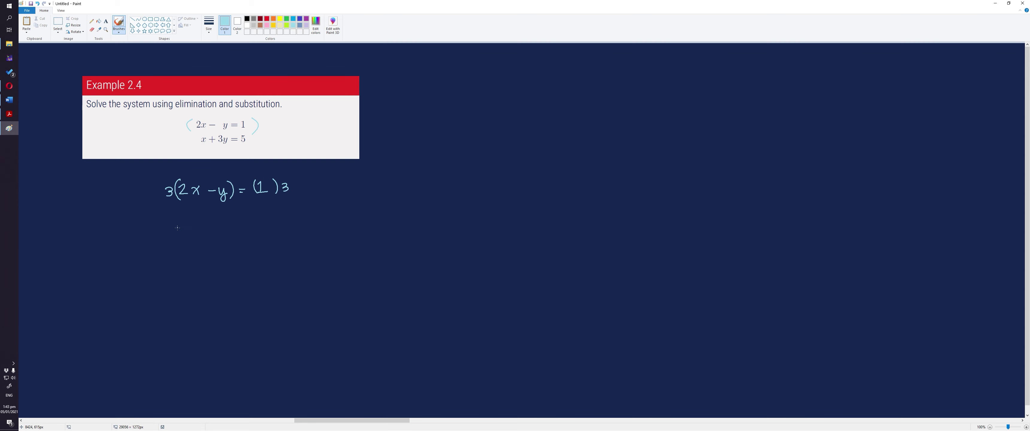
Stack 6x − 3y = 3 over x + 3y = 5, with a plus sign and sum line.
left_click_drag(184, 231, 198, 242)
mouse_move(199, 233)
left_mouse_down()
mouse_move(190, 242)
mouse_move(235, 238)
mouse_move(234, 247)
mouse_move(256, 235)
left_mouse_up()
left_click_drag(247, 238, 266, 237)
left_click_drag(190, 256, 198, 263)
mouse_move(198, 252)
left_mouse_down()
mouse_move(224, 253)
mouse_move(235, 265)
mouse_move(258, 255)
left_mouse_up()
left_click_drag(250, 260, 268, 260)
left_click_drag(273, 251, 267, 252)
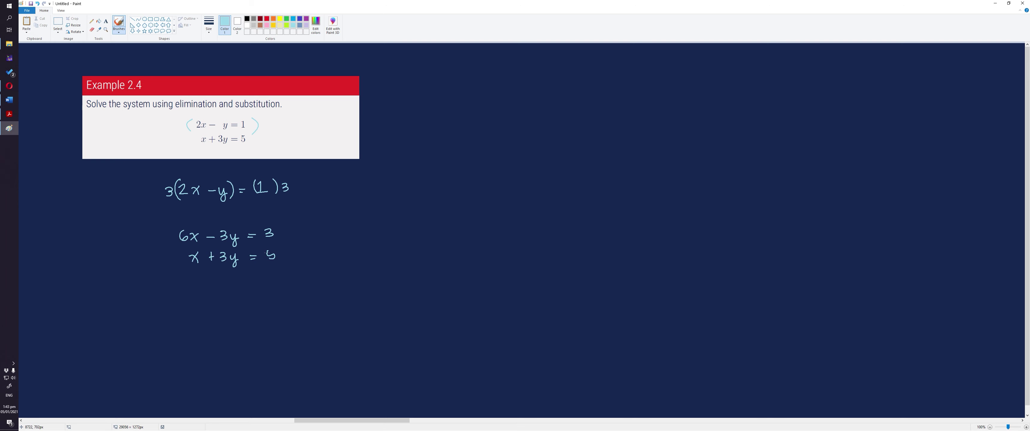
left_click_drag(143, 274, 296, 271)
mouse_move(157, 254)
left_mouse_down()
mouse_move(185, 292)
mouse_move(258, 283)
left_mouse_up()
Write = 8 after 7x, divide both sides by 7, and conclude x = 8/7.
left_click_drag(250, 287, 280, 282)
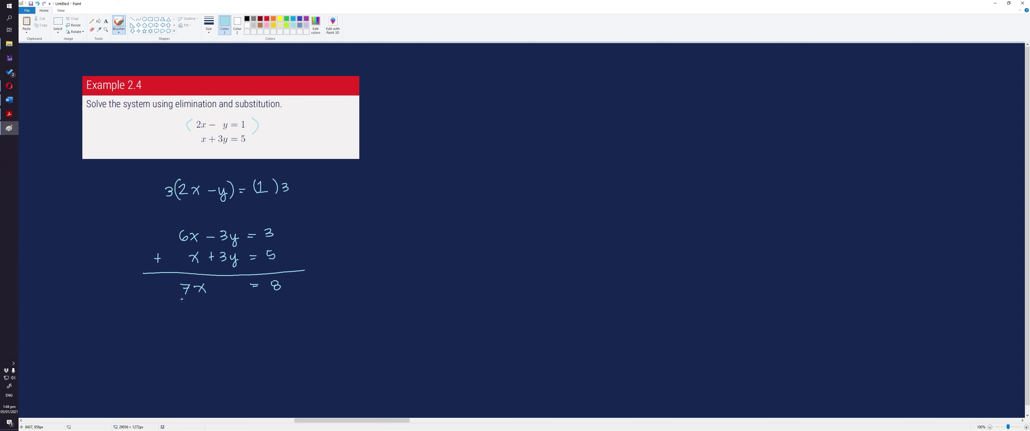
mouse_move(182, 300)
left_mouse_down()
mouse_move(208, 297)
mouse_move(197, 315)
left_mouse_up()
left_click_drag(278, 301, 277, 310)
left_click_drag(195, 340, 202, 350)
mouse_move(202, 339)
left_mouse_down()
mouse_move(199, 347)
mouse_move(245, 341)
mouse_move(239, 353)
left_mouse_up()
Write 2x − y = 1, substitute to 2(8/7) − y = 1, then simplify to 16/7 − y = 1.
left_click_drag(401, 184, 413, 194)
mouse_move(424, 191)
left_mouse_down()
mouse_move(445, 200)
mouse_move(469, 187)
left_mouse_up()
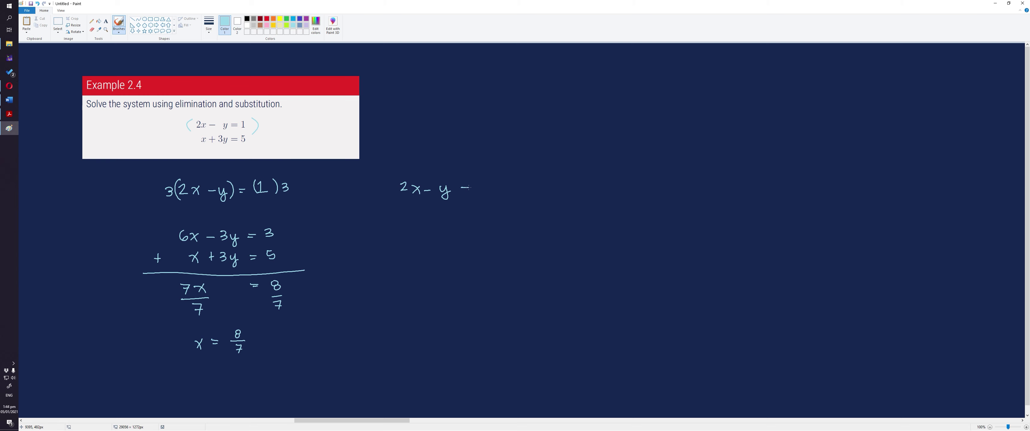
mouse_move(397, 217)
left_mouse_down()
mouse_move(428, 215)
mouse_move(430, 229)
mouse_move(463, 220)
mouse_move(476, 229)
mouse_move(495, 218)
left_mouse_up()
left_click_drag(488, 222, 496, 222)
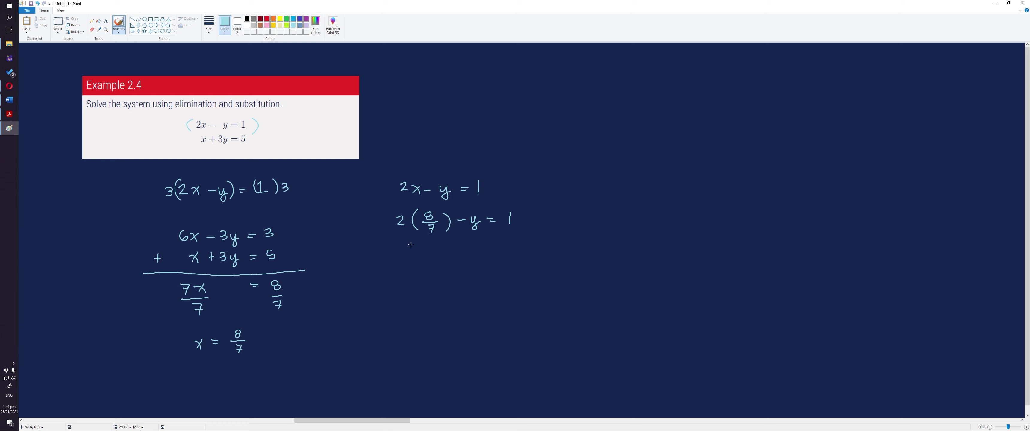
mouse_move(411, 245)
left_mouse_down()
mouse_move(411, 257)
mouse_move(427, 260)
left_mouse_up()
mouse_move(415, 264)
left_mouse_down()
mouse_move(417, 274)
mouse_move(485, 261)
mouse_move(499, 270)
left_mouse_up()
Draw arrows swapping −y and 1, then write 16/7 − 1 = y and 9/7 = y.
left_click_drag(462, 252, 509, 245)
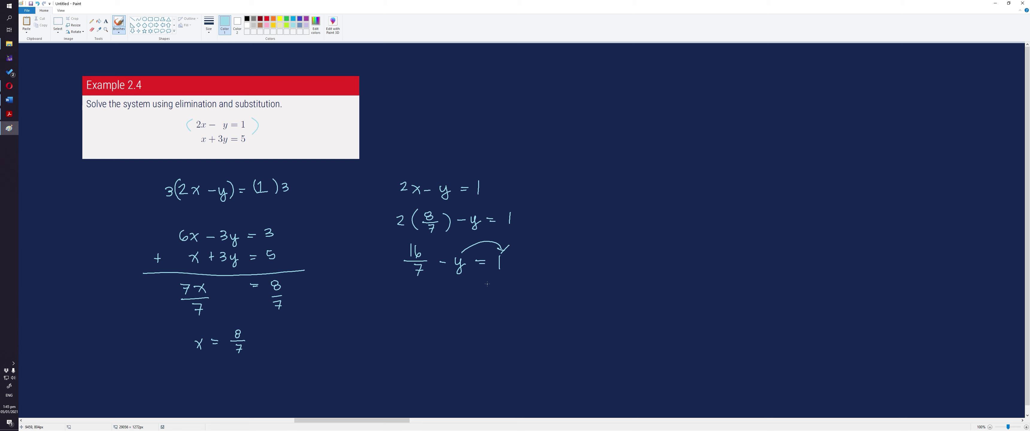
left_click_drag(501, 275, 461, 280)
left_click_drag(460, 286, 469, 280)
mouse_move(411, 304)
left_mouse_down()
mouse_move(411, 315)
mouse_move(431, 314)
mouse_move(420, 329)
mouse_move(479, 312)
left_mouse_up()
left_click_drag(472, 316, 492, 317)
left_click_drag(496, 308, 494, 324)
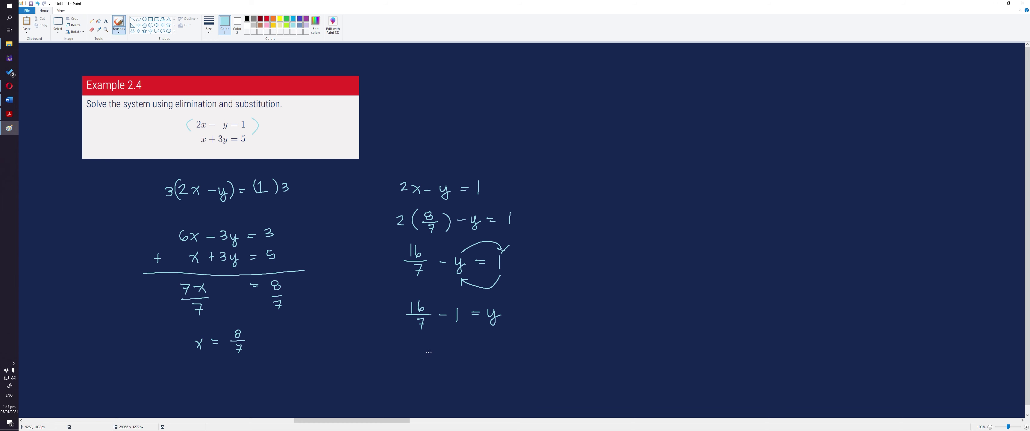
mouse_move(432, 350)
left_mouse_down()
mouse_move(442, 360)
mouse_move(435, 377)
mouse_move(472, 366)
left_mouse_up()
left_click_drag(476, 358, 473, 374)
Write the solution pair (8/7, 9/7) to the right of the substitution working.
mouse_move(631, 180)
left_mouse_down()
mouse_move(628, 200)
mouse_move(643, 185)
mouse_move(651, 194)
left_mouse_up()
mouse_move(642, 198)
left_mouse_down()
mouse_move(680, 194)
mouse_move(680, 205)
left_mouse_up()
left_click_drag(696, 176, 694, 198)
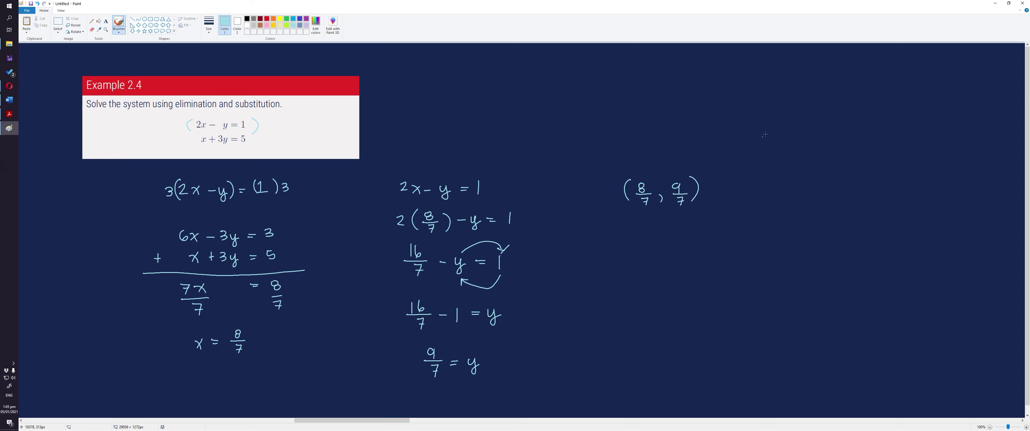